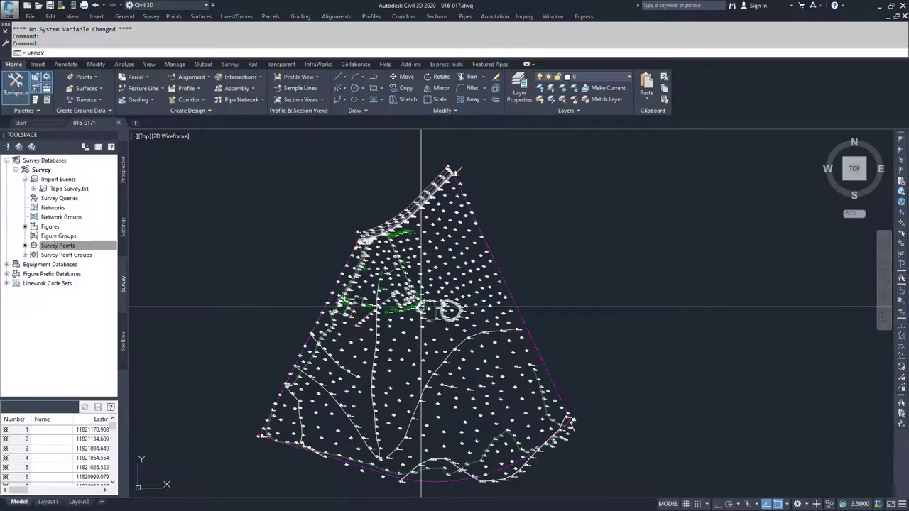
Zoom in on the survey points until their numbers, elevations and descriptions are legible.
scroll(421, 307, up, 2)
scroll(421, 307, up, 4)
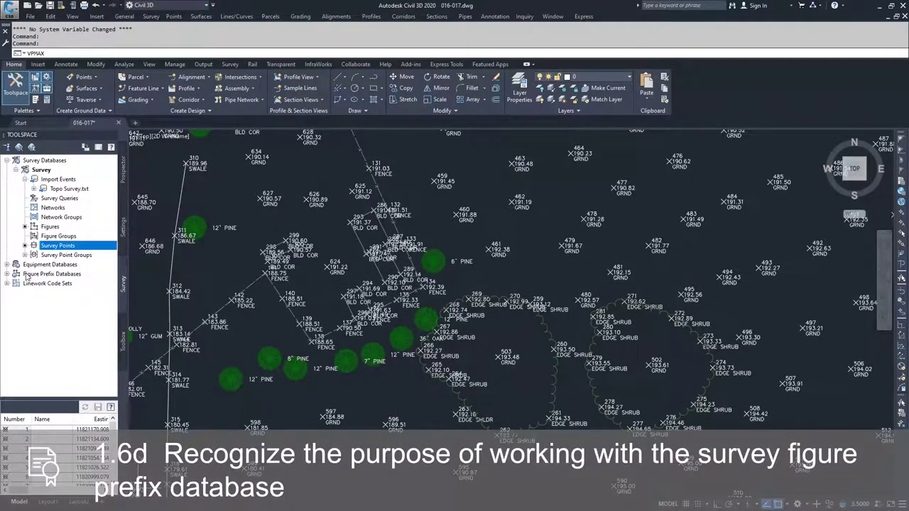
Expand Figure Prefix Databases and bring up the context menu for the Essentials database.
click(7, 275)
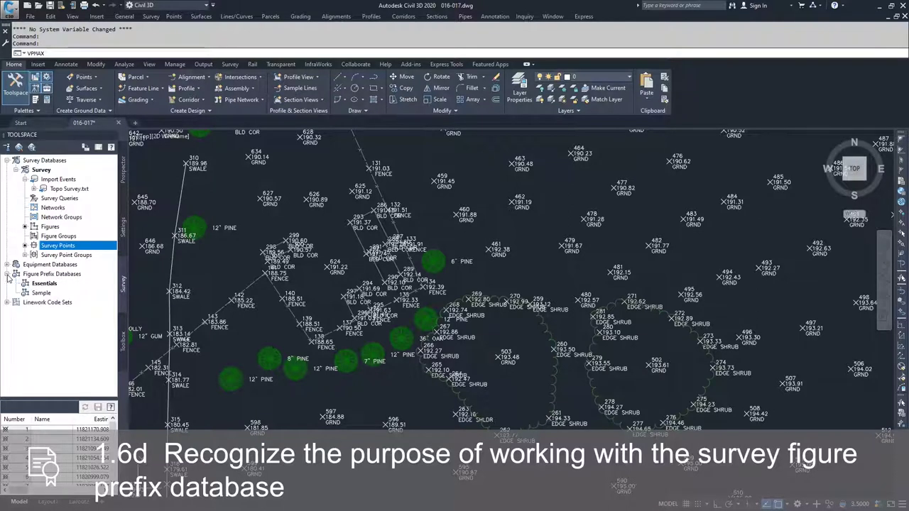
mouse_move(49, 286)
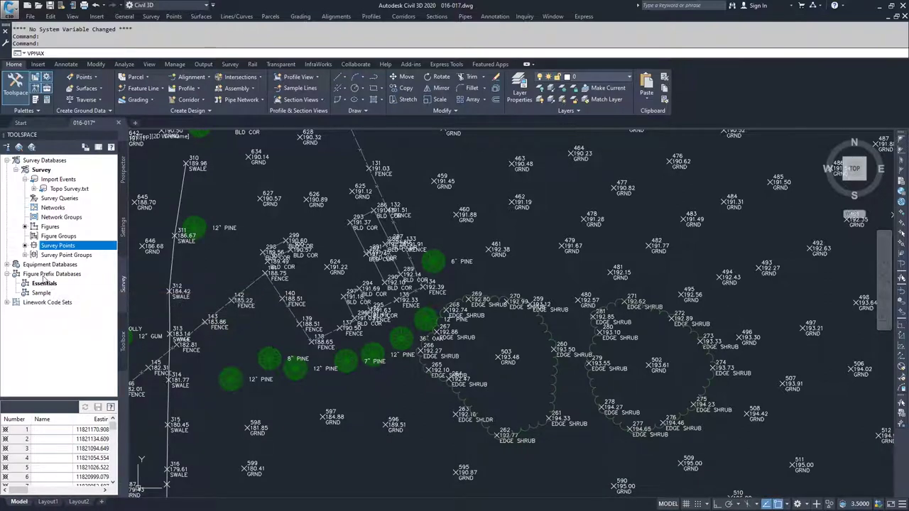
right_click(45, 276)
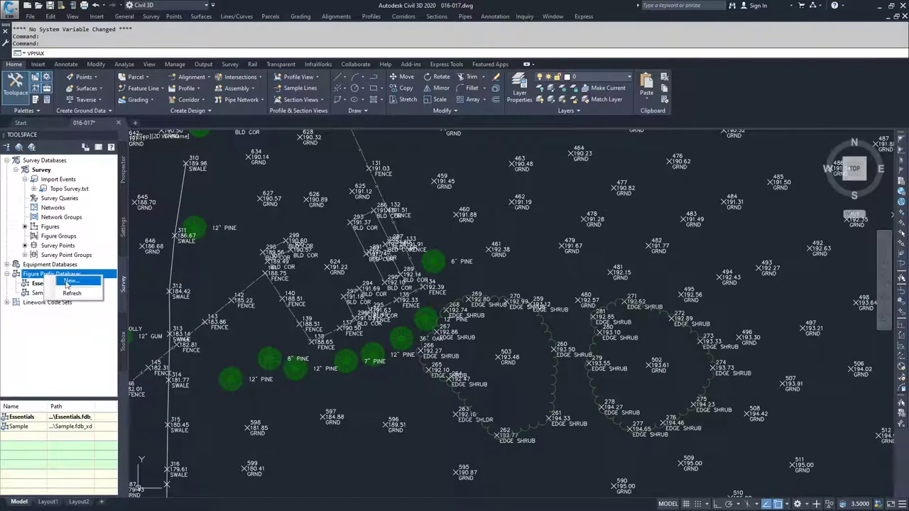
click(37, 284)
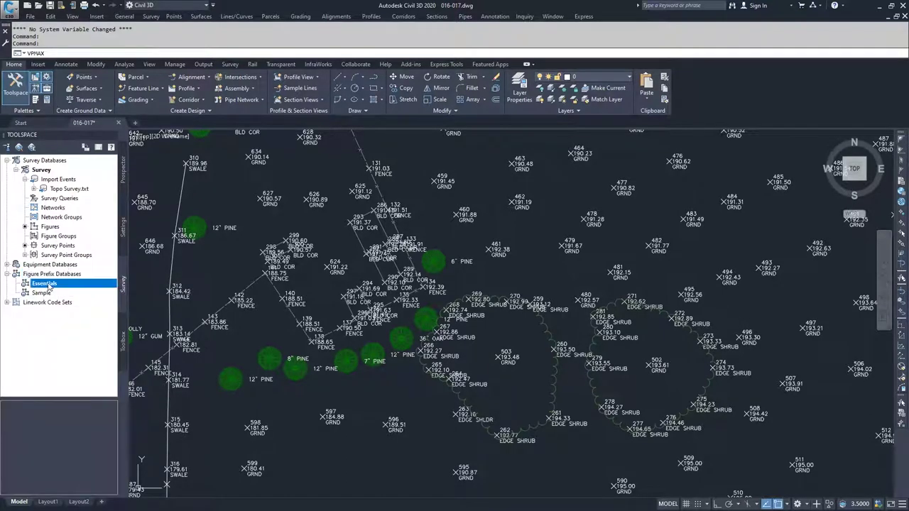
right_click(49, 286)
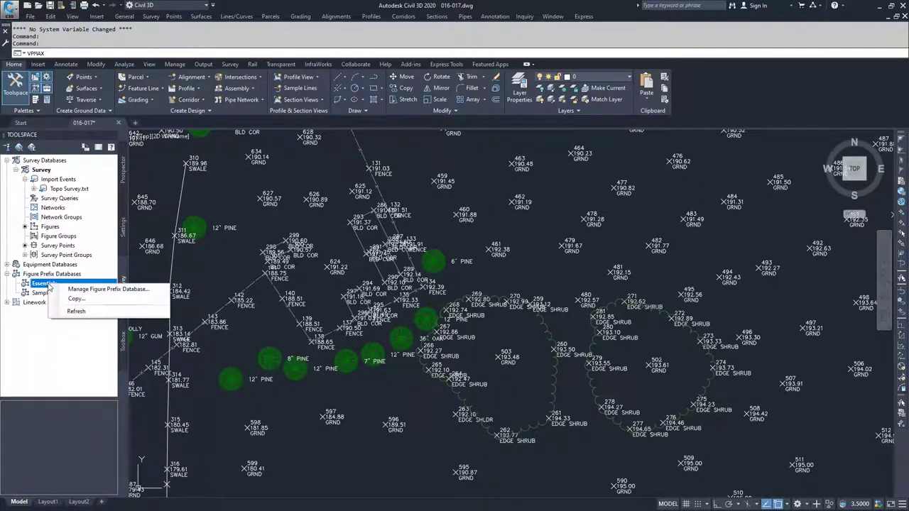
click(97, 291)
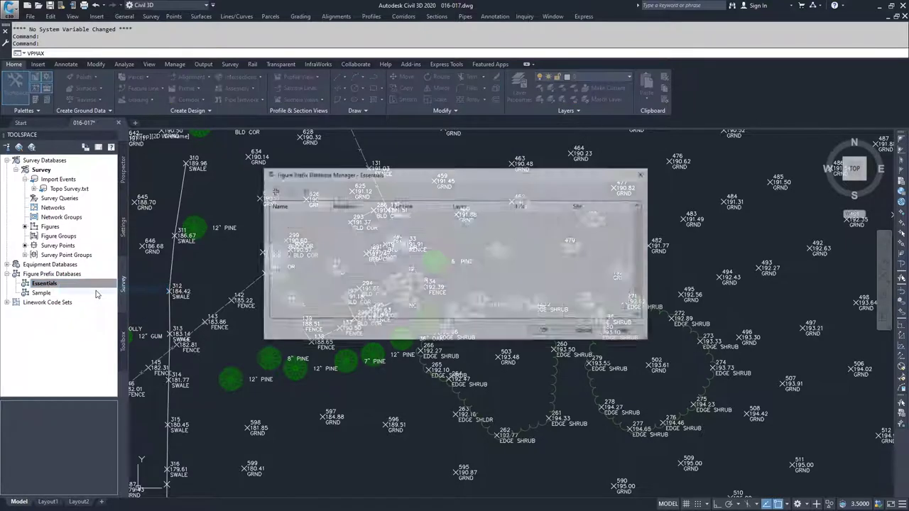
drag(419, 179, 643, 215)
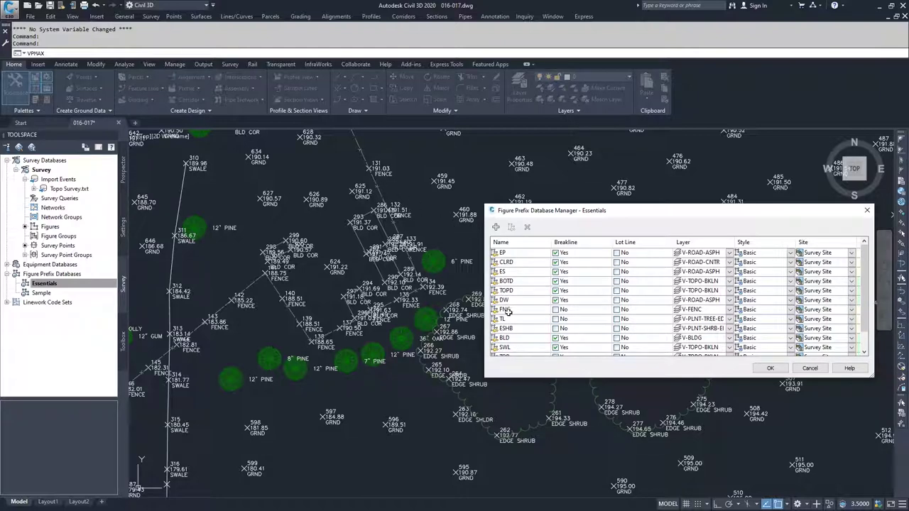
mouse_move(510, 311)
scroll(534, 307, down, 1)
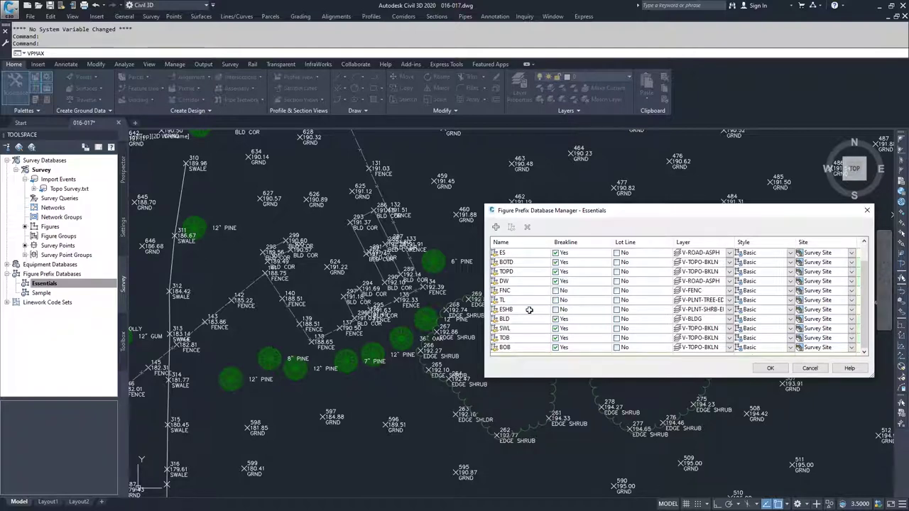
click(620, 310)
drag(590, 213, 548, 204)
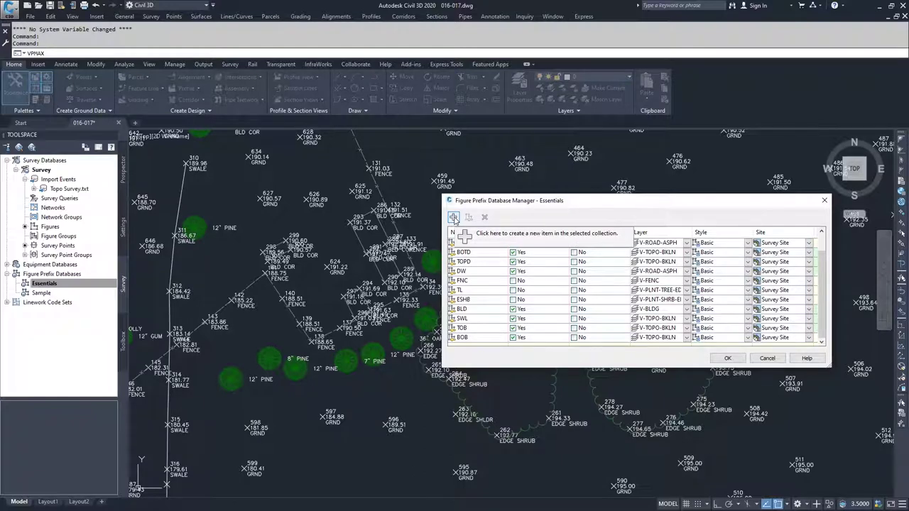
Select the FNC prefix row, then cancel out of the Essentials Figure Prefix Database Manager.
click(482, 281)
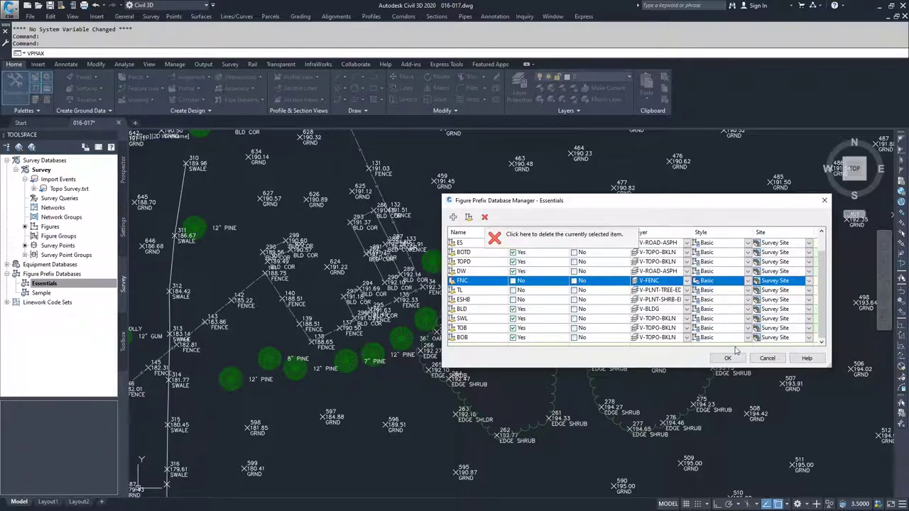
click(764, 358)
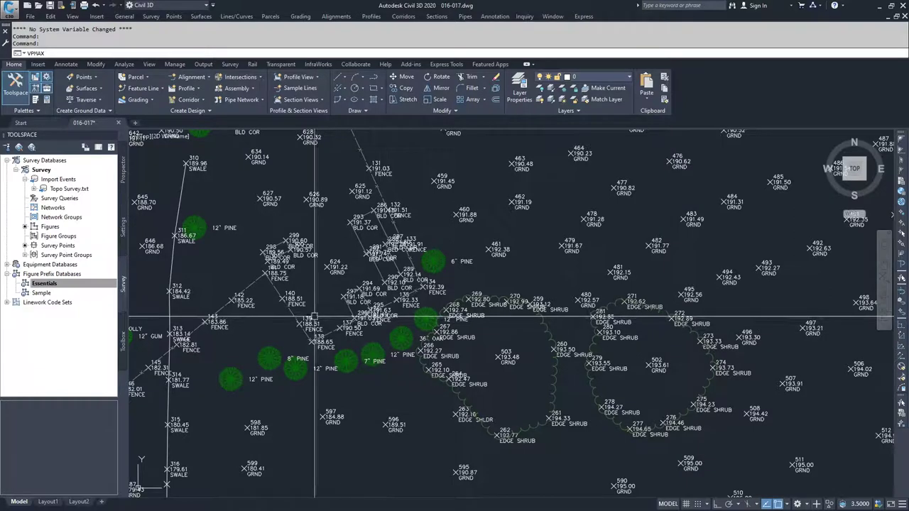
Select Survey Points in the Toolspace survey tree to list points with number, name and easting.
click(104, 286)
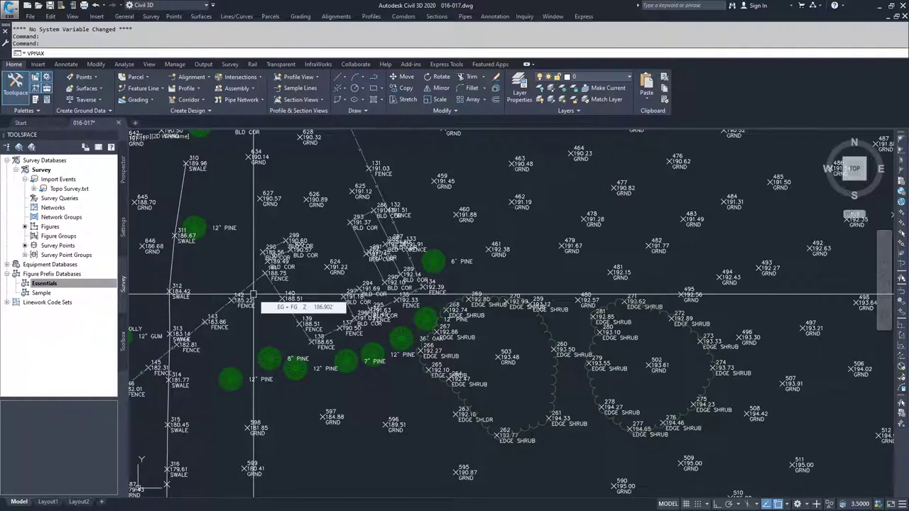
click(65, 245)
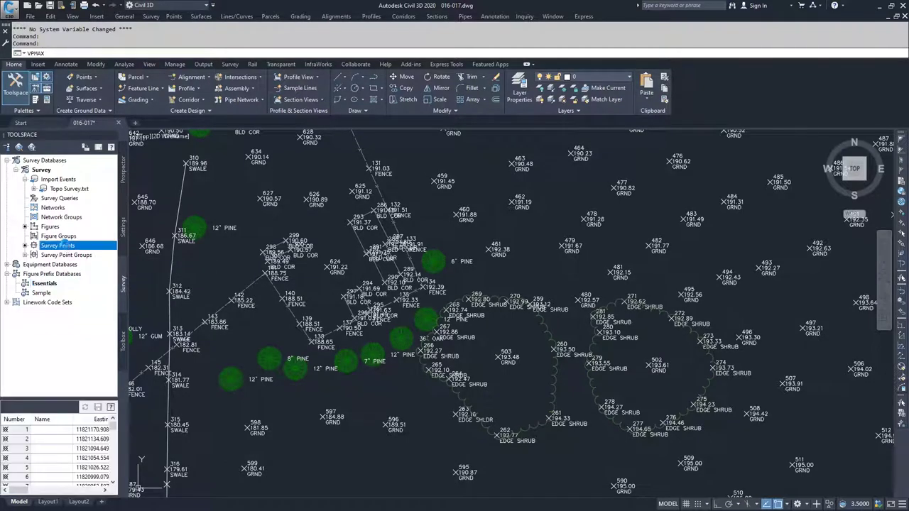
Open Process Linework for the survey points and tick Insert survey points and Insert figure objects.
right_click(58, 245)
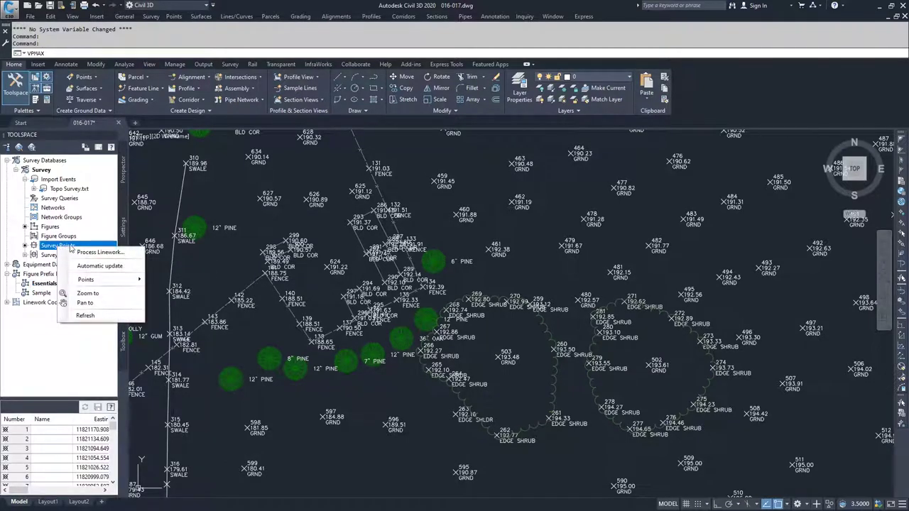
click(99, 253)
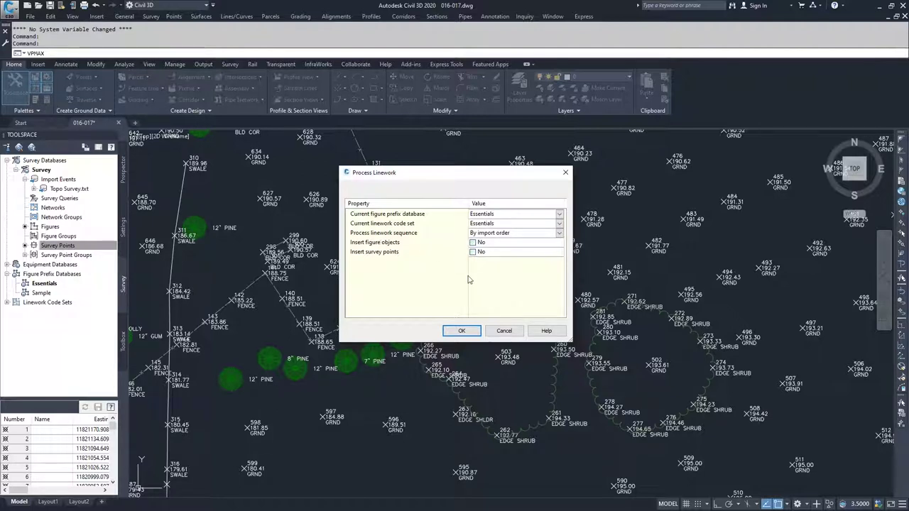
click(472, 252)
click(473, 243)
Close the Process Linework dialog and look over the Figures context menu.
click(490, 331)
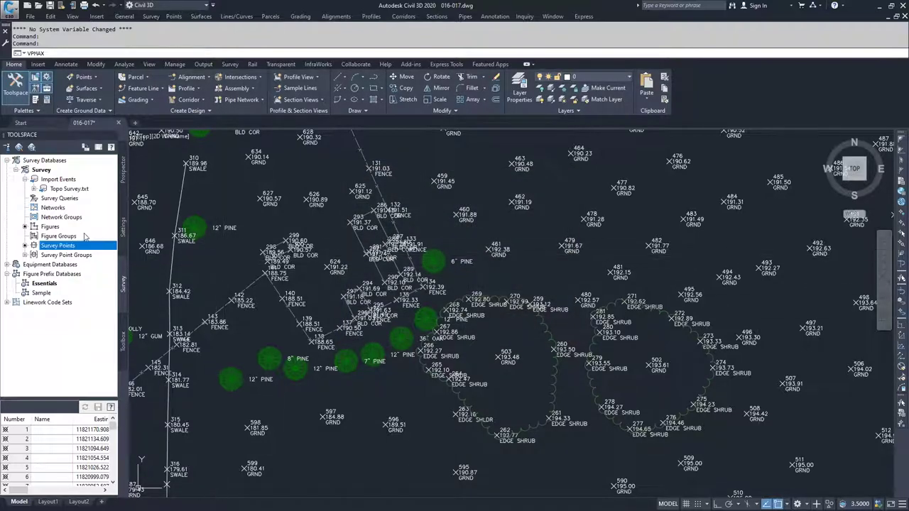
click(49, 229)
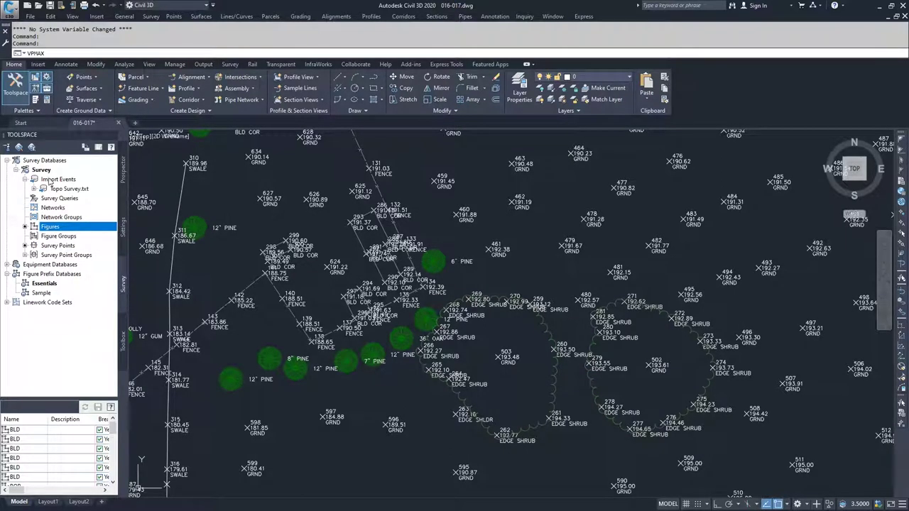
right_click(50, 227)
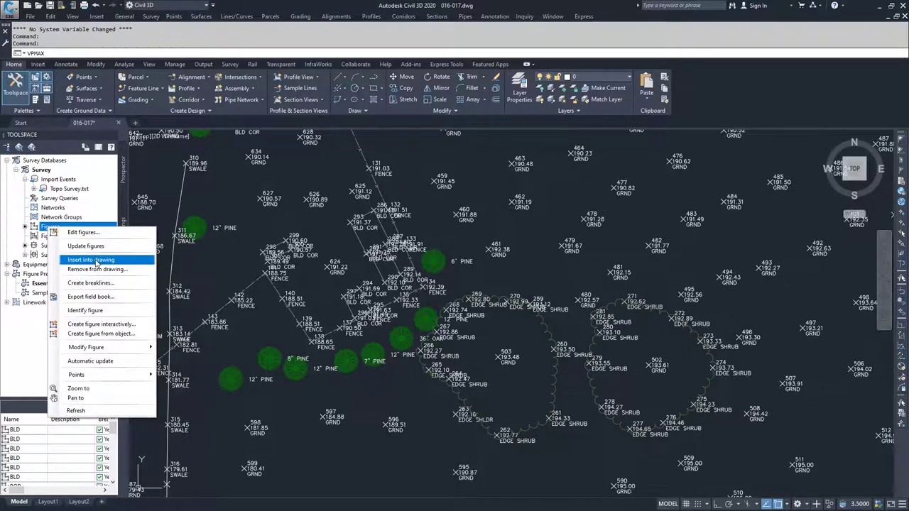
click(19, 233)
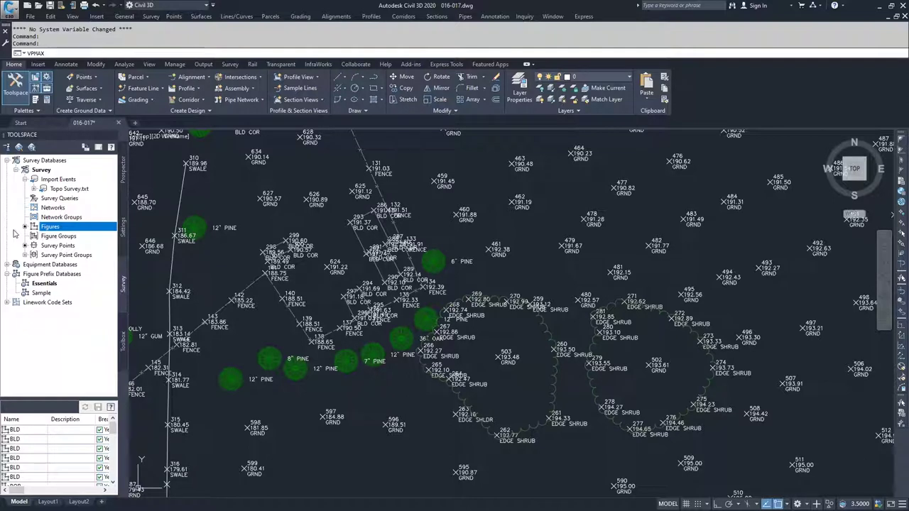
Review the Figures menu's Modify Figure submenu, then go back to the Survey Points list.
right_click(50, 228)
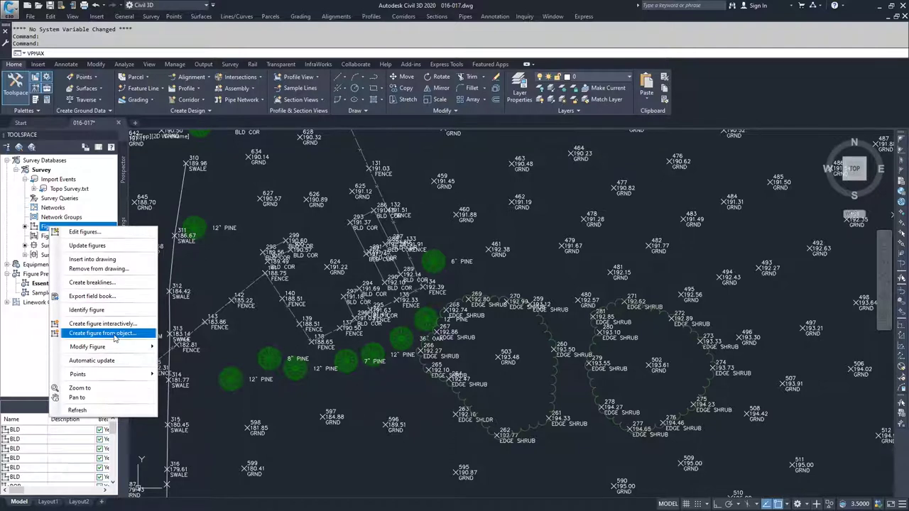
mouse_move(118, 347)
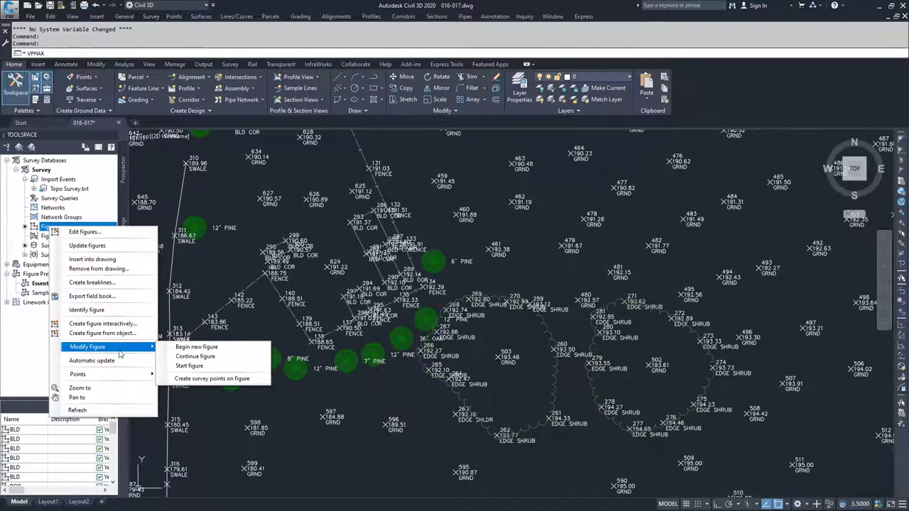
click(38, 335)
click(52, 246)
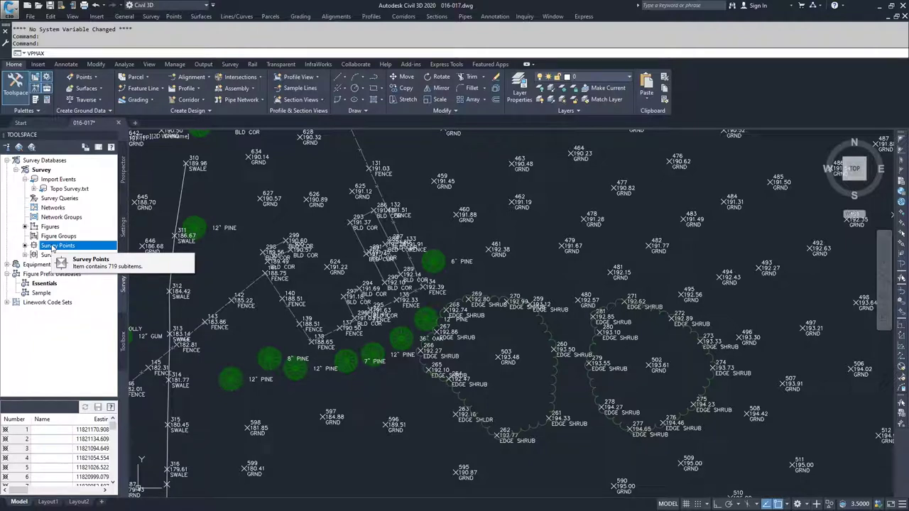
Open the Survey Points Editor from the Survey Points menu via Points > Edit points.
right_click(56, 246)
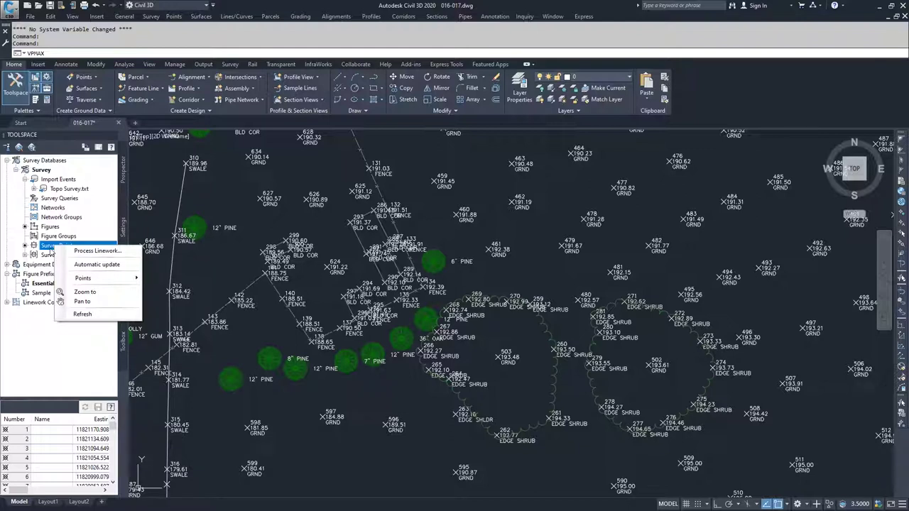
click(44, 246)
right_click(48, 247)
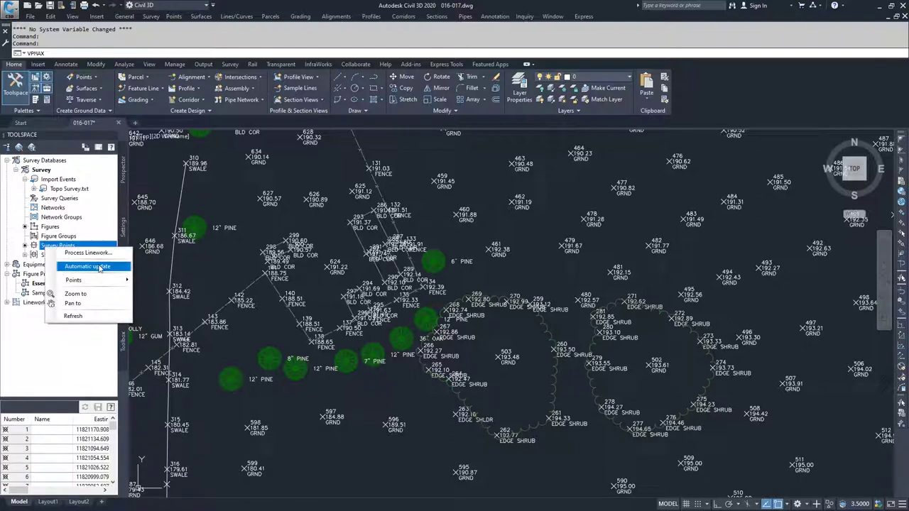
mouse_move(117, 282)
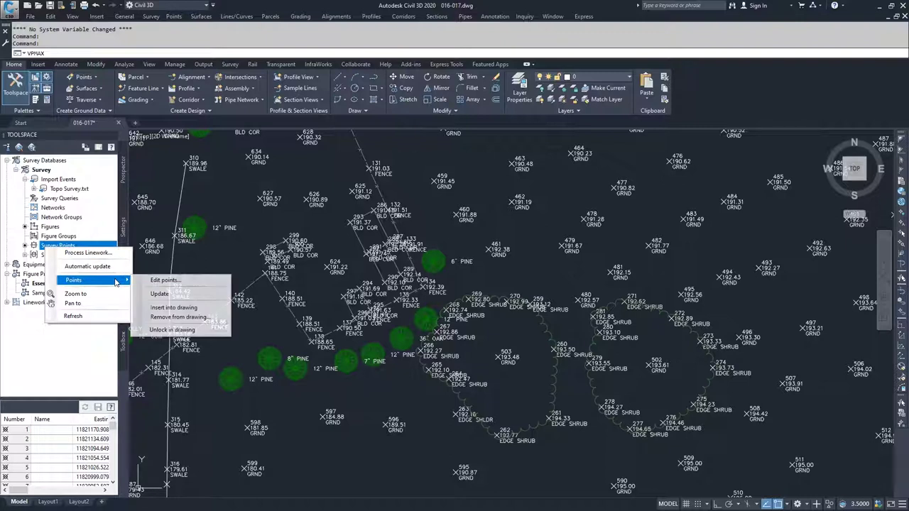
click(166, 282)
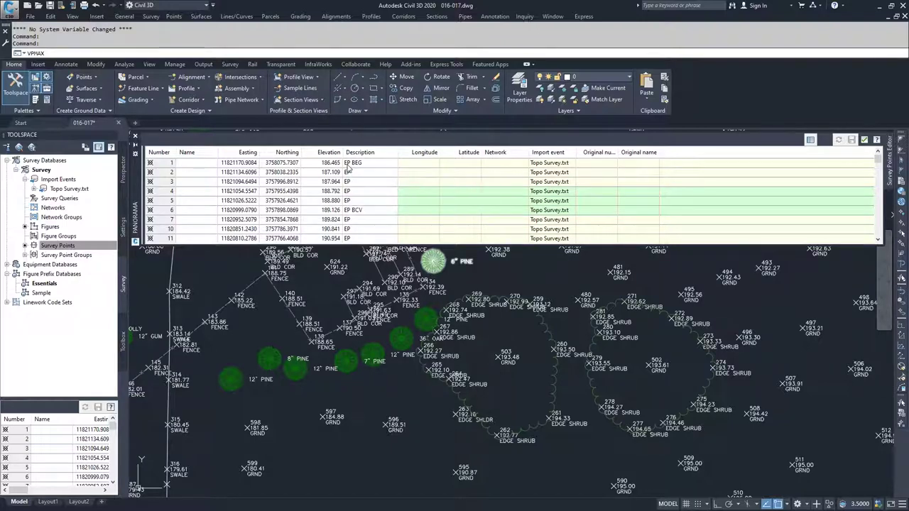
Change survey point 1's description to EP BEG and commit the edit, closing the editor.
click(350, 164)
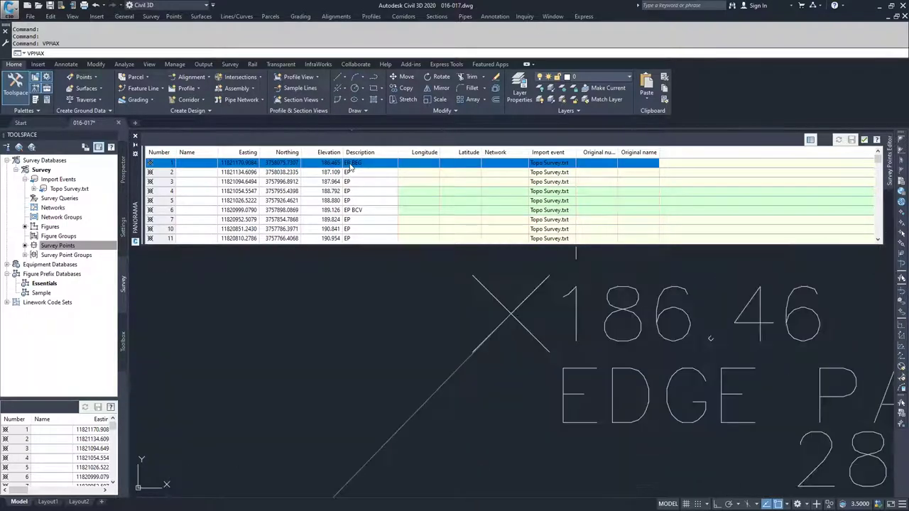
click(350, 164)
click(353, 164)
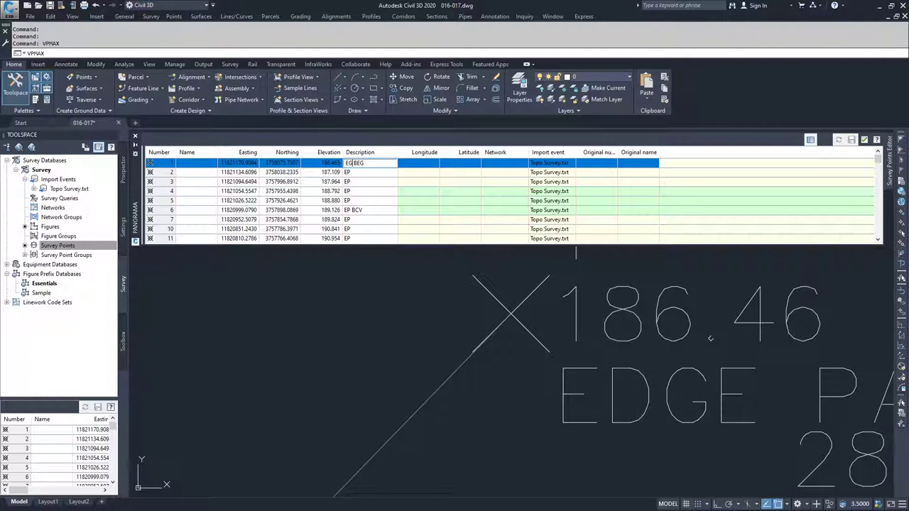
text(P)
click(865, 141)
scroll(557, 249, down, 5)
scroll(562, 281, down, 2)
mouse_move(562, 280)
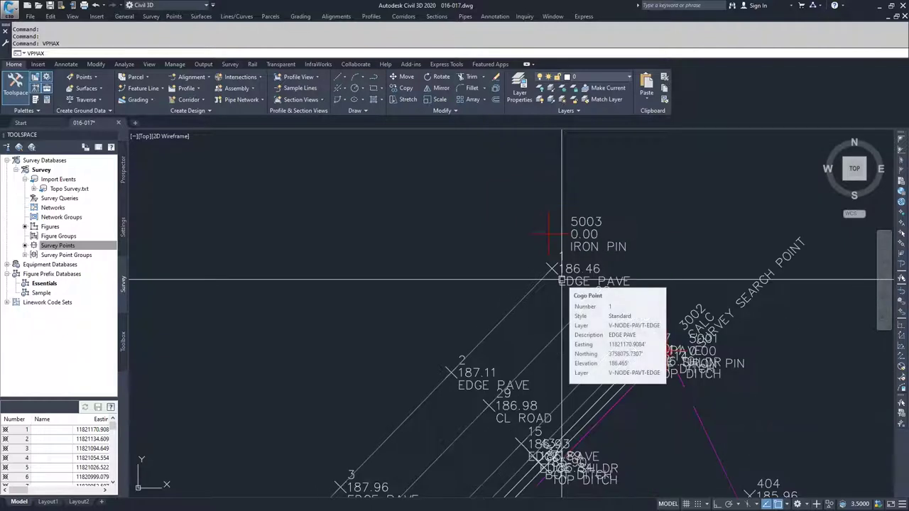